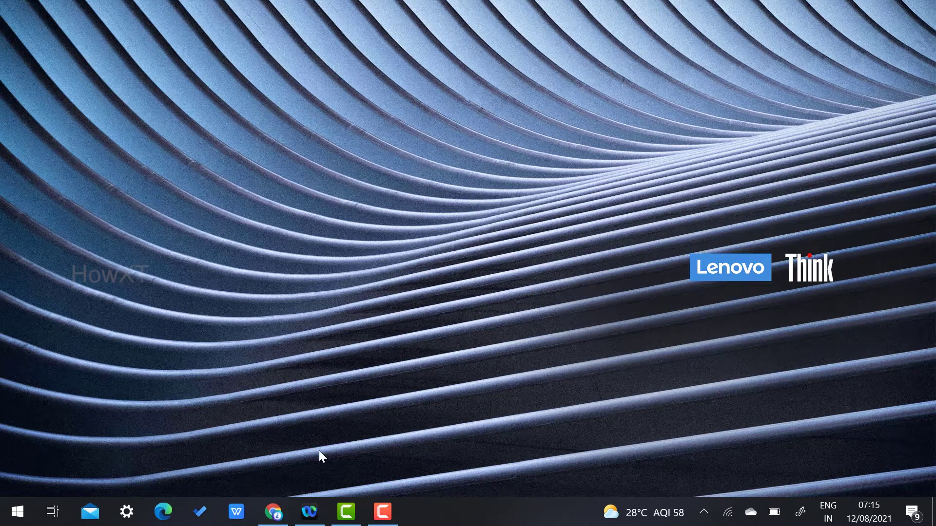
In Chrome, search Google for 'microsoft play store' and open the 'Windows Apps – Microsoft Store' result
click(274, 521)
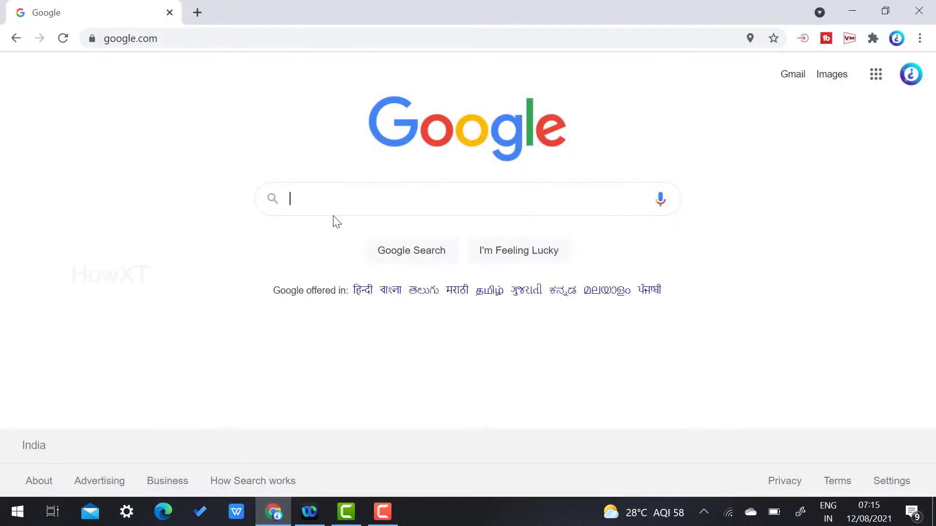
text(mic)
key(Down)
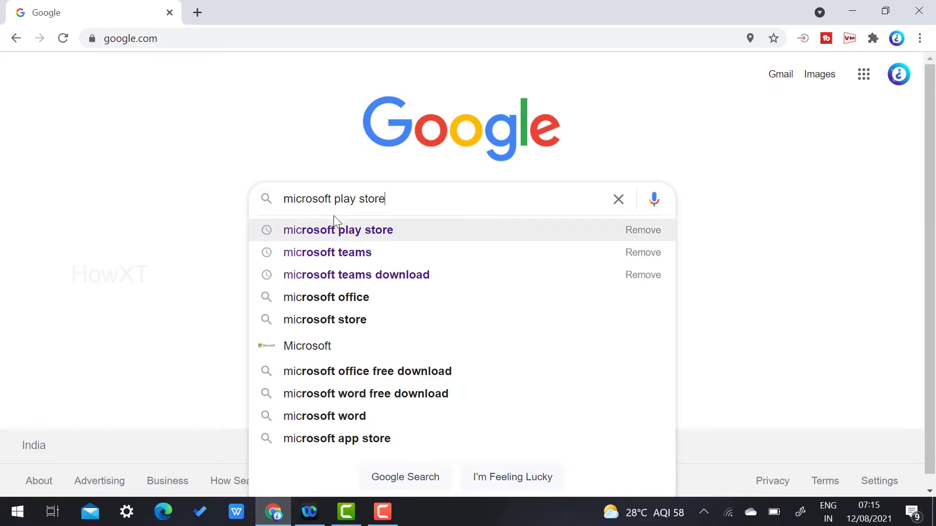
key(Return)
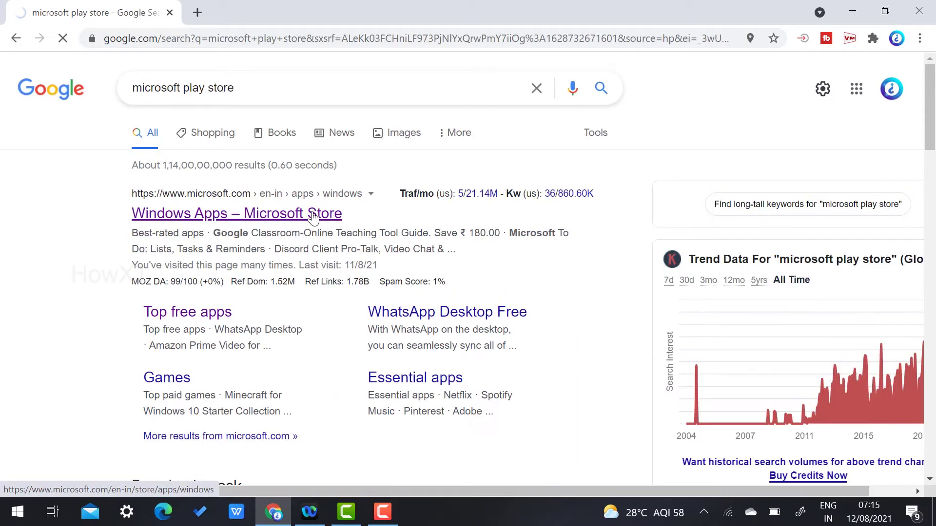
click(314, 216)
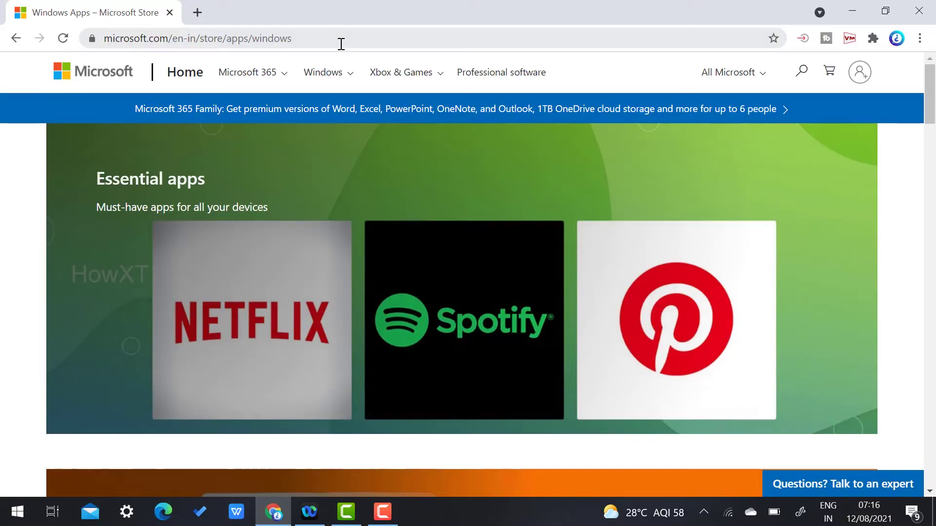
Scroll down to the Top free apps row and open the WhatsApp Desktop tile
scroll(334, 152, down, 7)
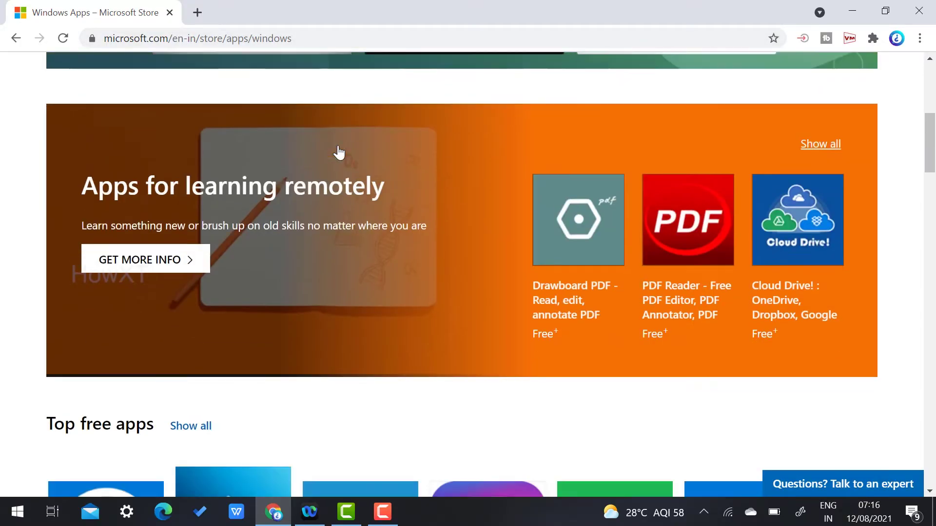
scroll(338, 146, down, 3)
scroll(339, 146, down, 1)
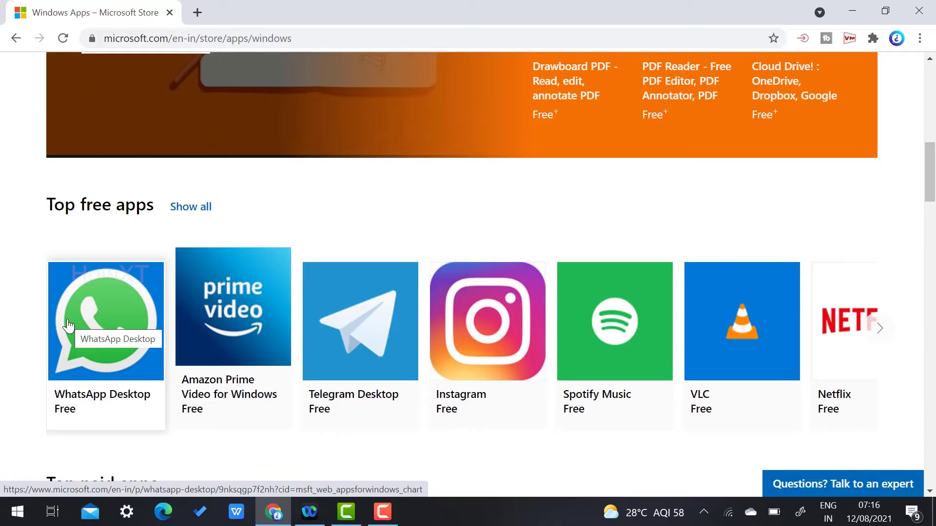
click(136, 349)
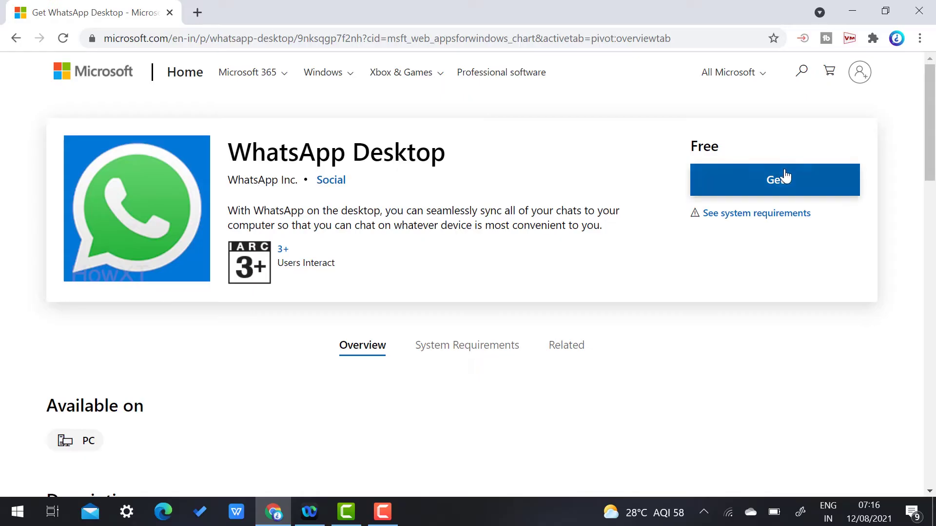
Choose Get on the WhatsApp Desktop web listing and allow it to open the Microsoft Store app
click(763, 183)
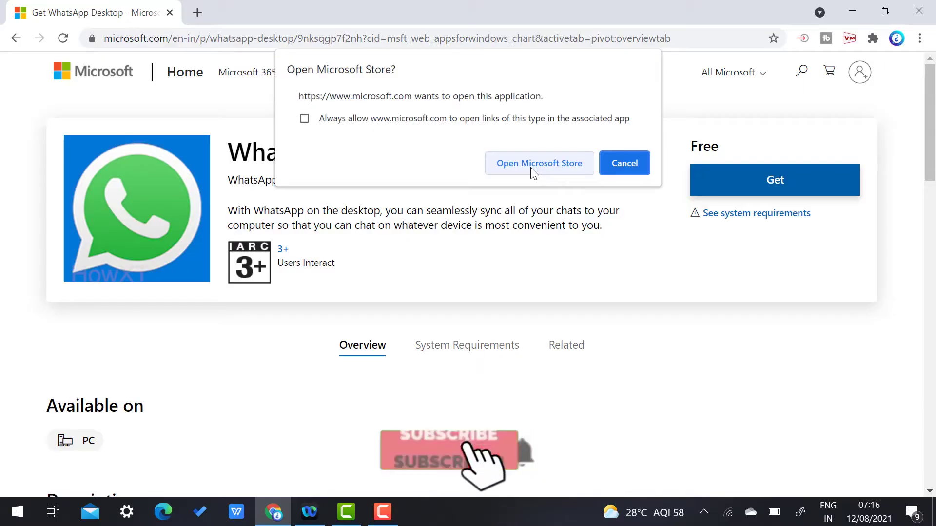
click(533, 164)
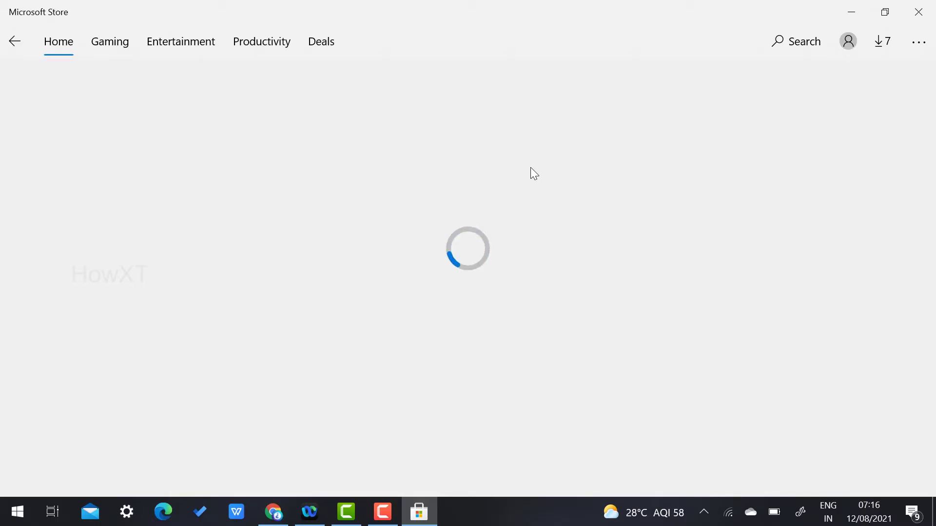
Get WhatsApp Desktop in the Store app until it shows 'This product is installed'
scroll(534, 174, up, 1)
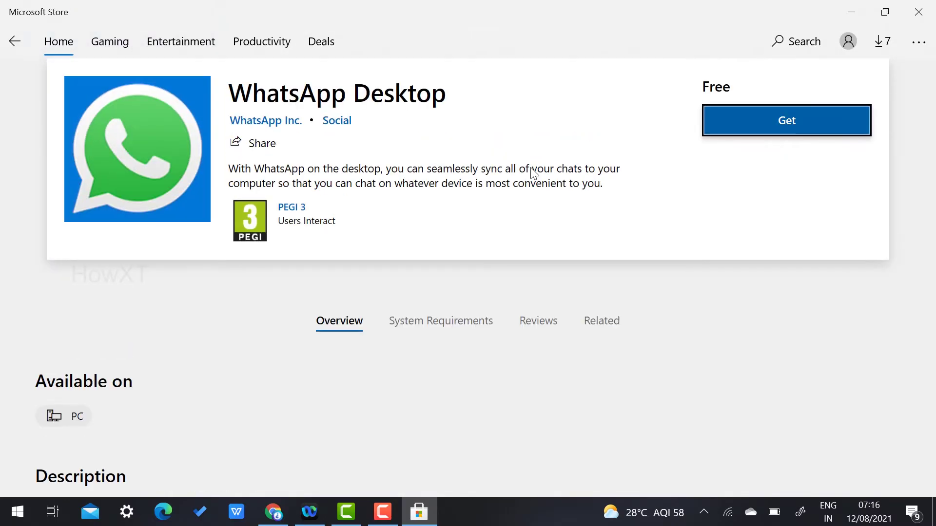
click(766, 121)
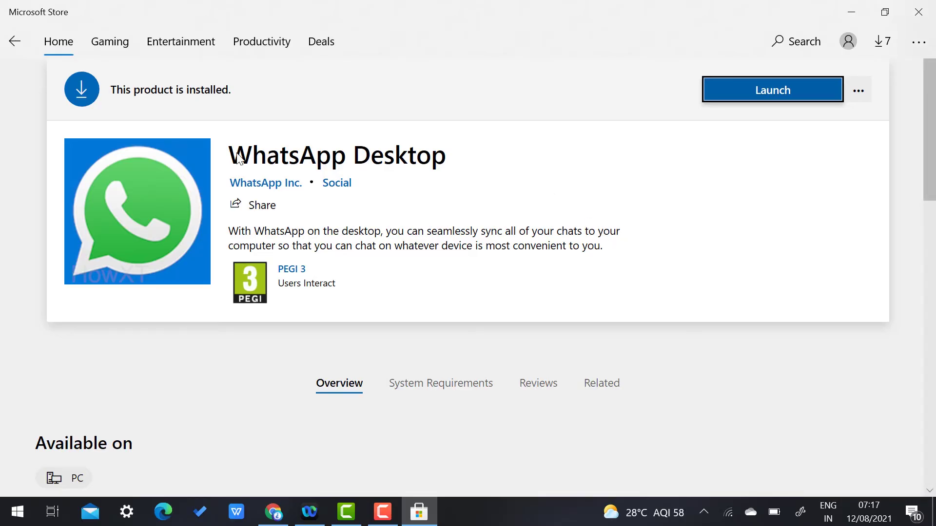
Launch WhatsApp Desktop to its QR-code screen, then show the desktop with Win+D
click(752, 98)
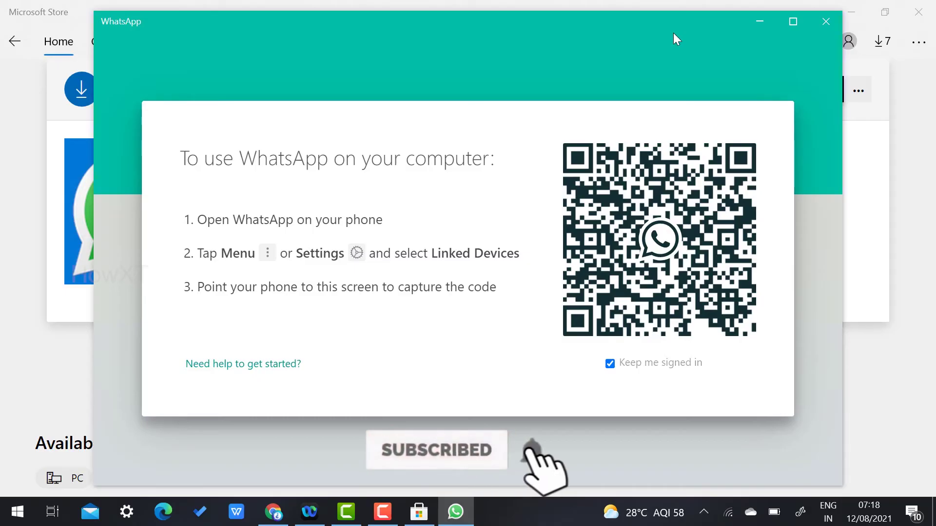
key(super+d)
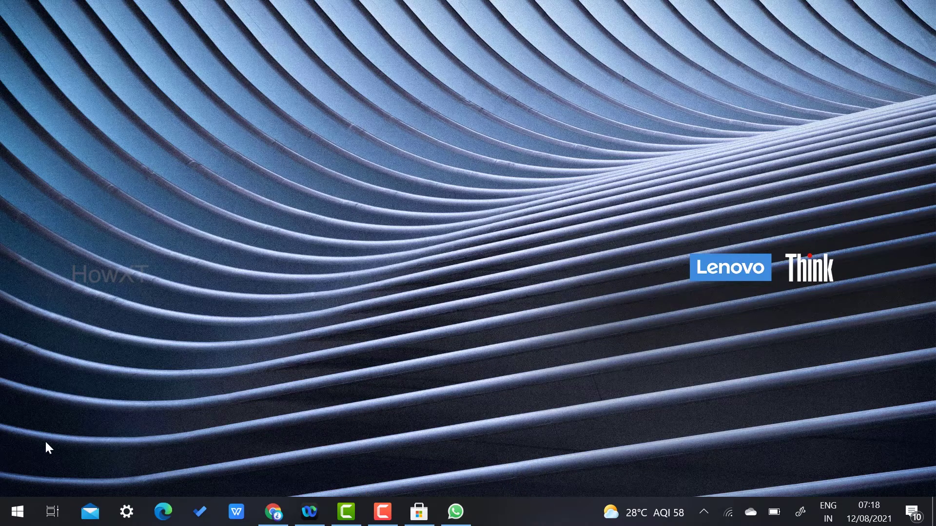
Restore WhatsApp from the taskbar, minimize it, and restore it showing the synced chat list
click(455, 522)
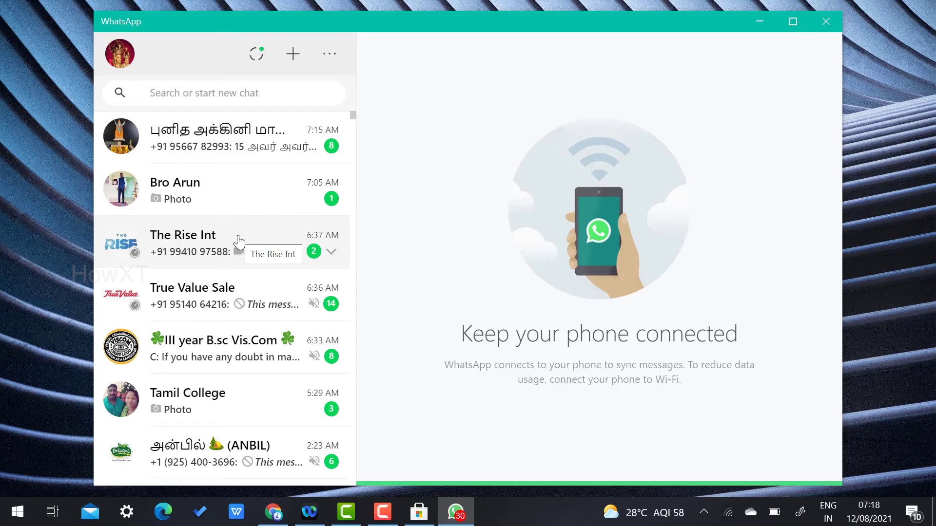
click(760, 22)
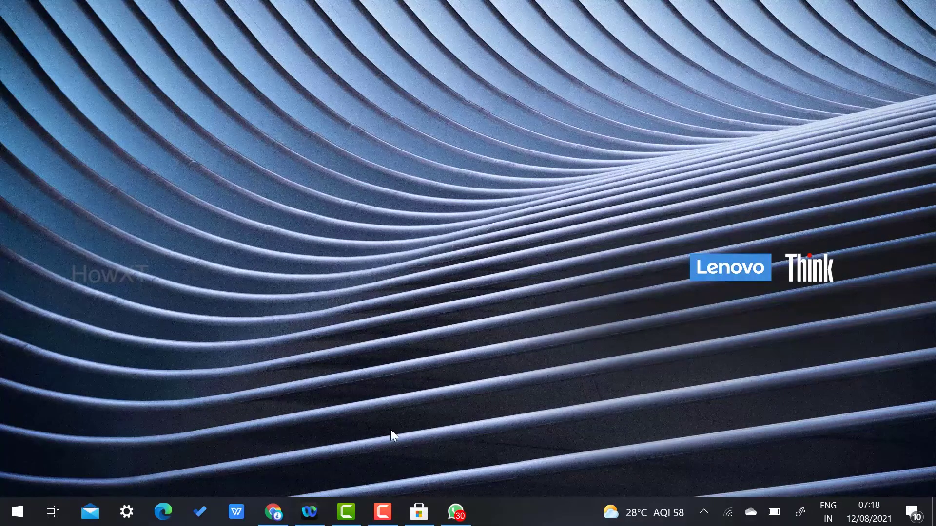
mouse_move(458, 513)
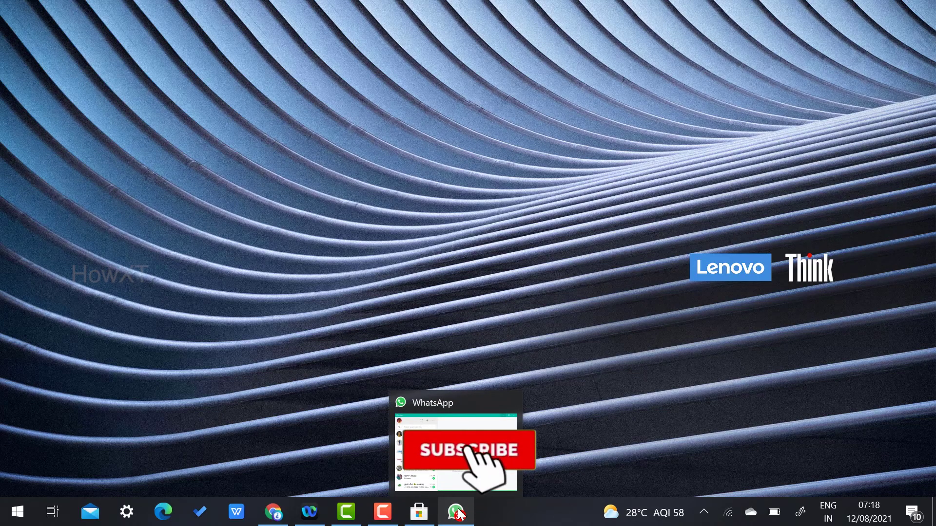
click(460, 514)
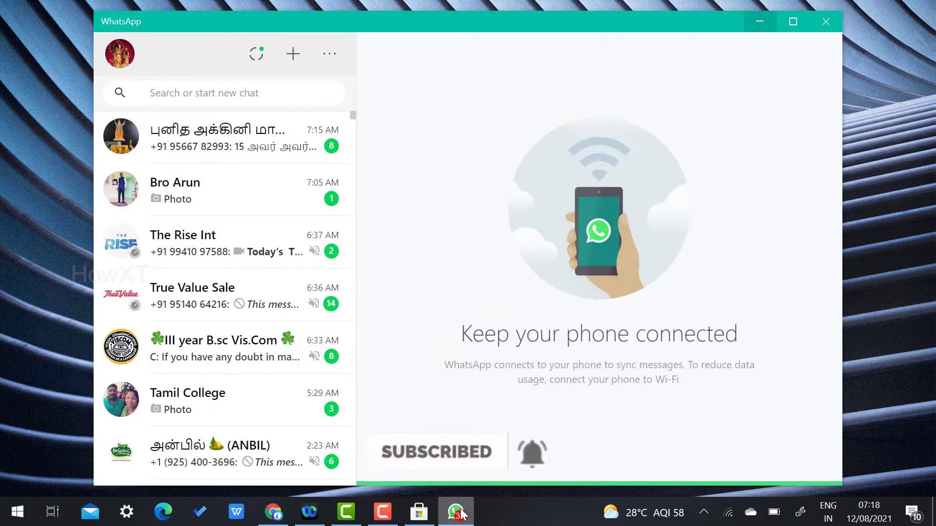
Open web.whatsapp.com in a new Chrome tab, then close that tab
click(282, 502)
click(203, 11)
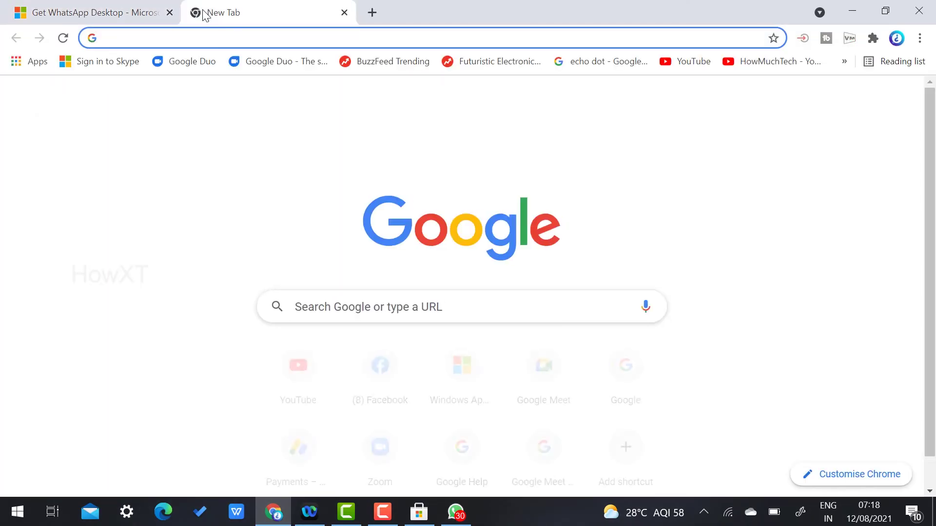
text(we)
key(Return)
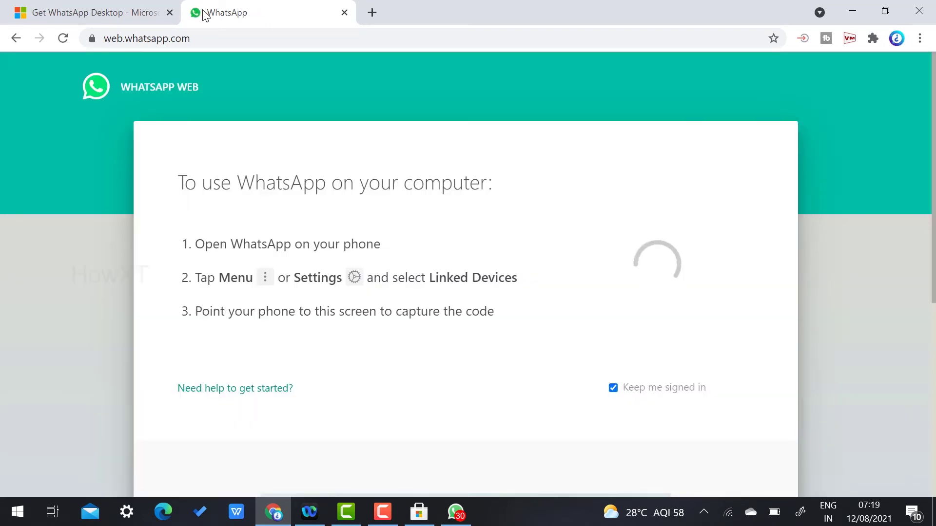
click(344, 12)
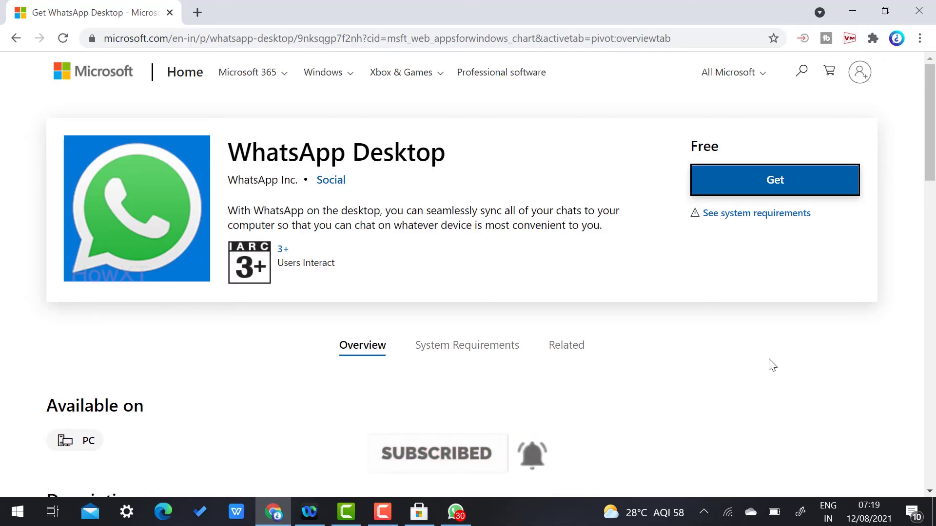
Open the chat's shared notice photo and save it to Downloads as a jpeg
click(456, 511)
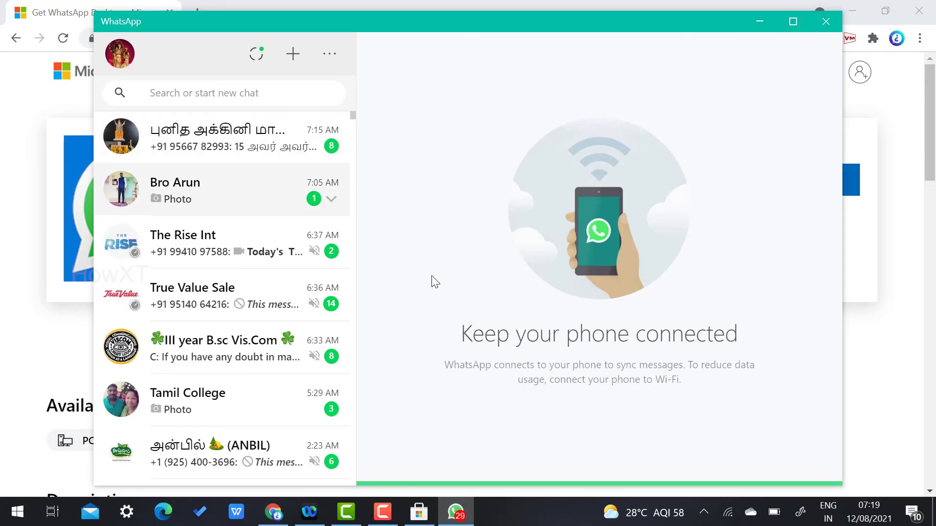
click(216, 191)
click(469, 296)
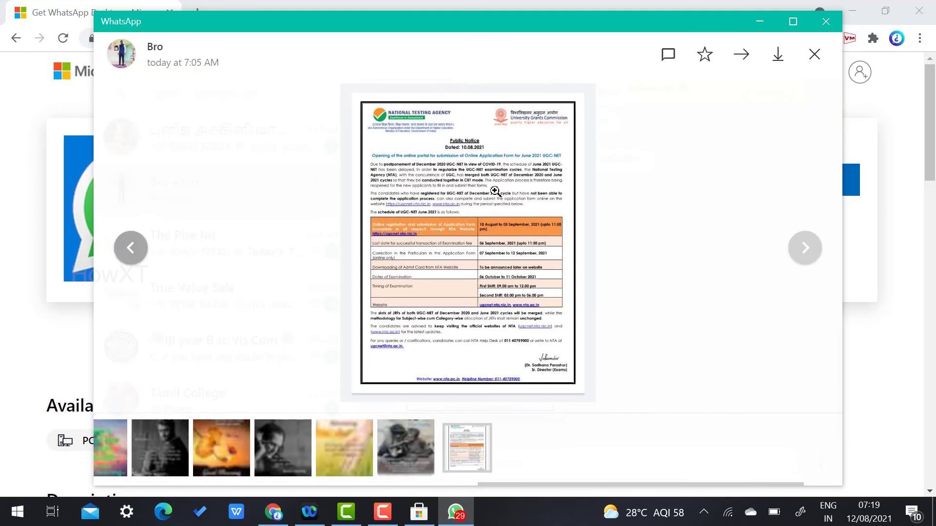
click(778, 58)
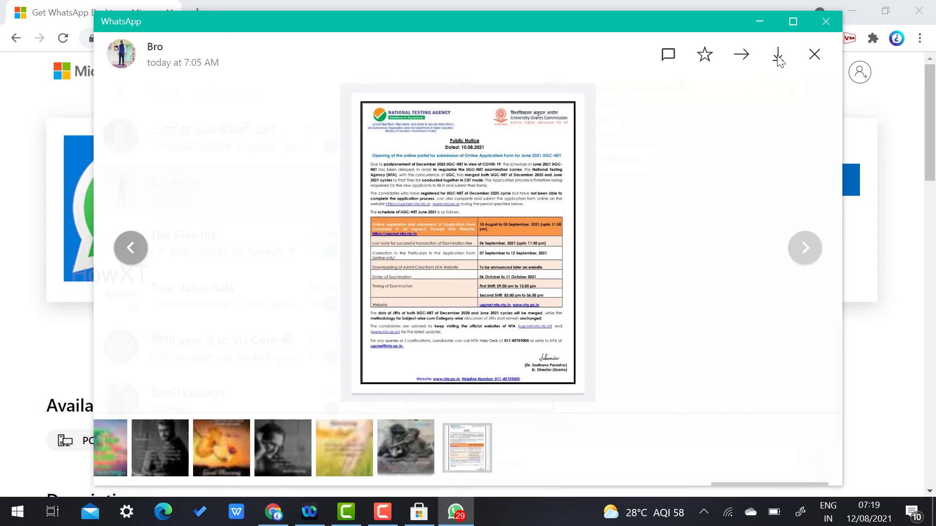
click(435, 334)
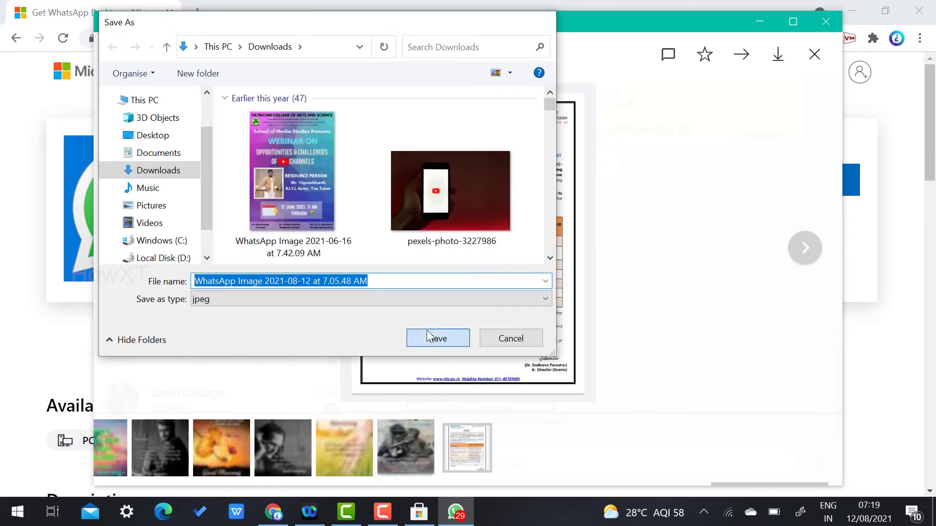